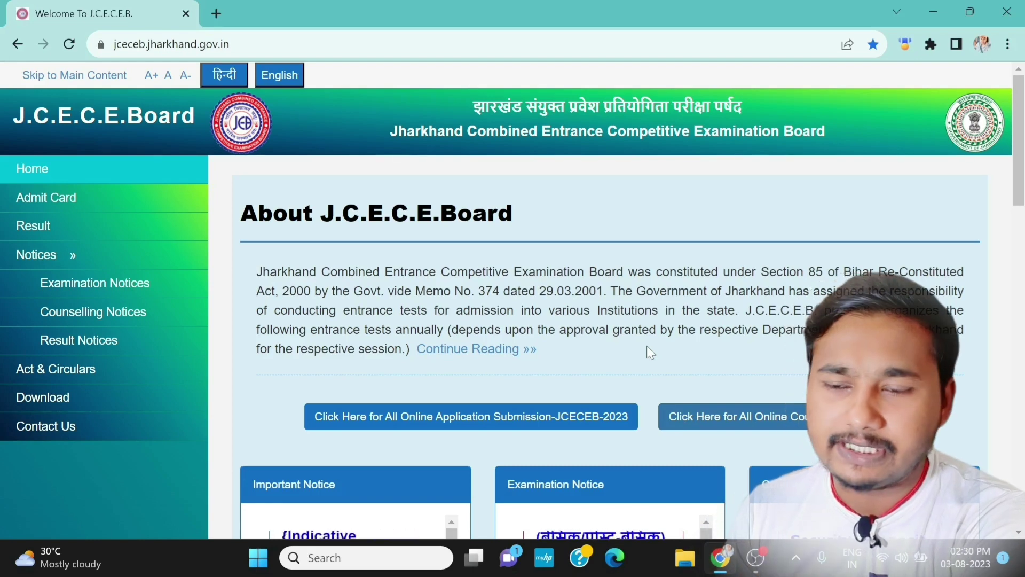
Open the online counselling site for Engineering Admissions - 2023 and view its form for getting a login ID and password.
click(756, 430)
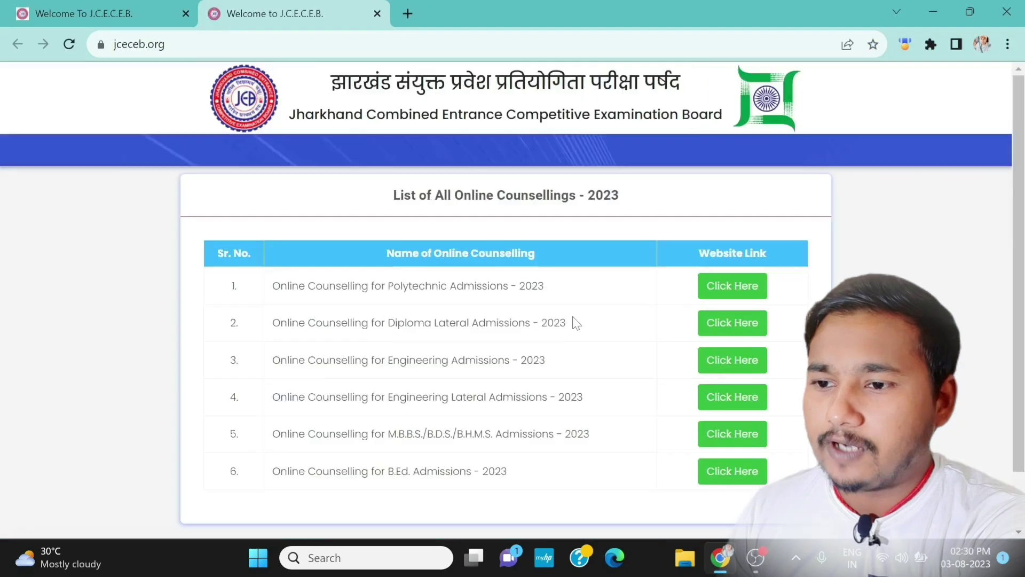
scroll(576, 324, down, 1)
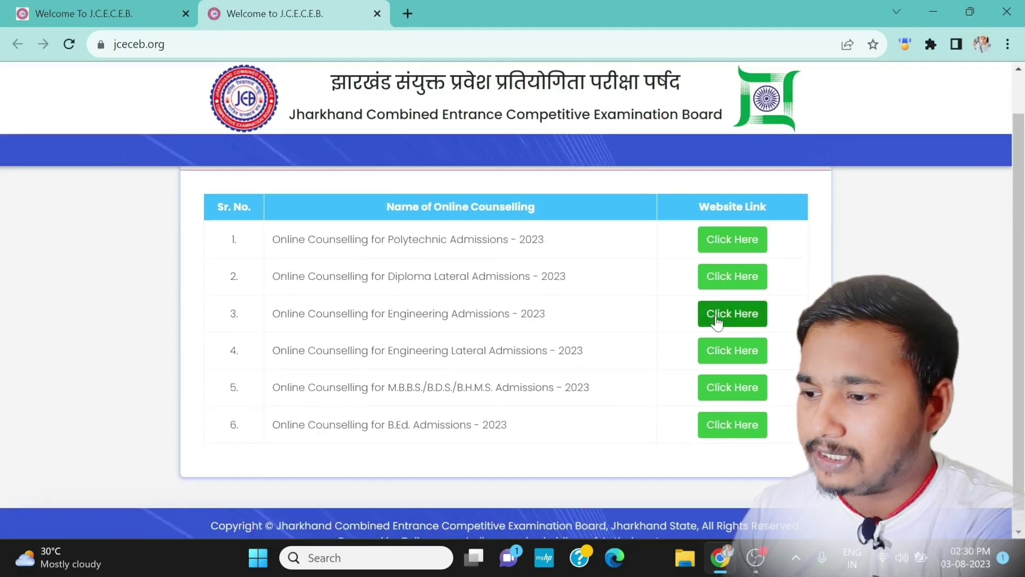
click(718, 321)
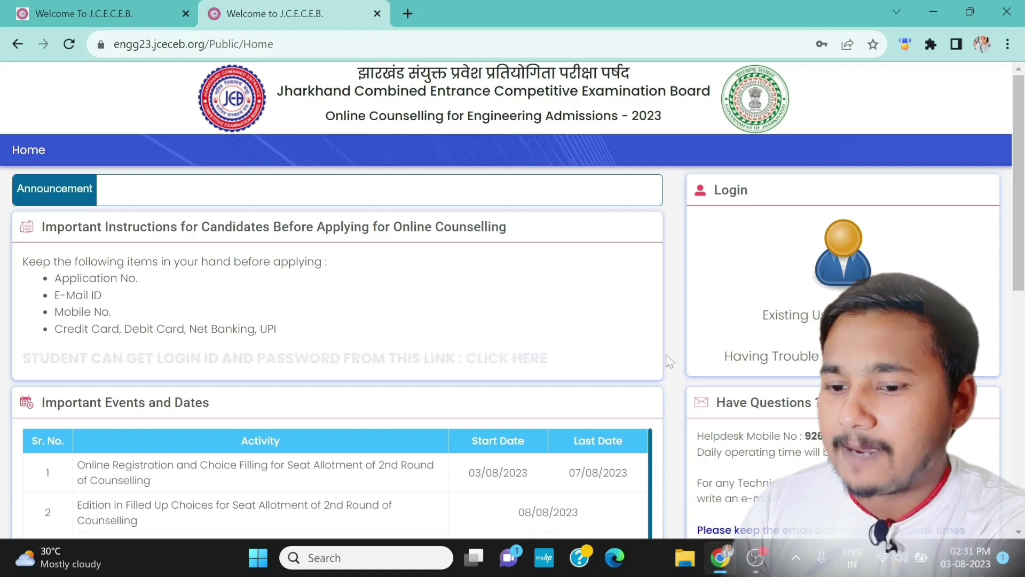
click(515, 366)
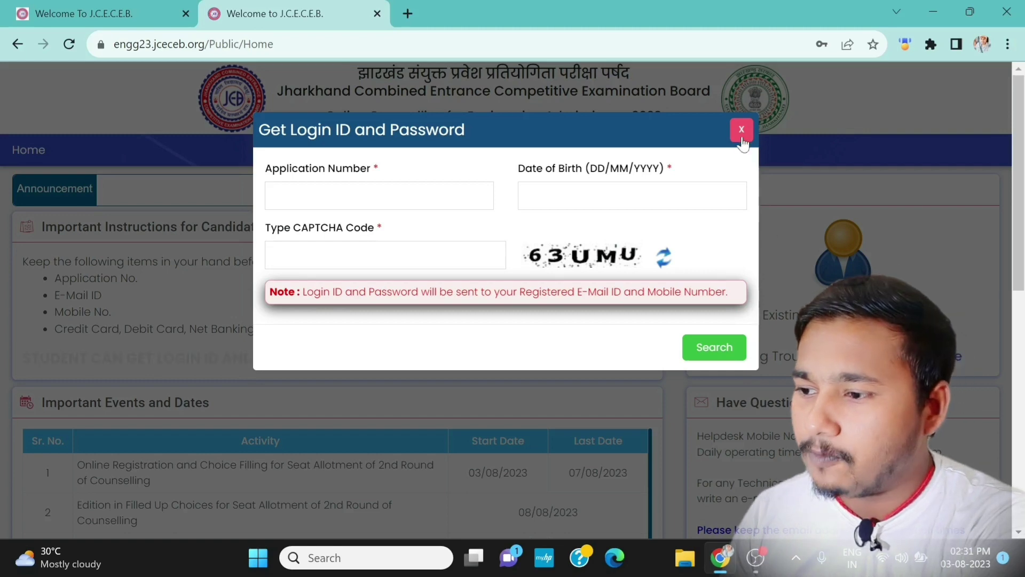
Open the candidate sign-in form and fill in the saved login ID and password, authorising with the device PIN.
click(822, 236)
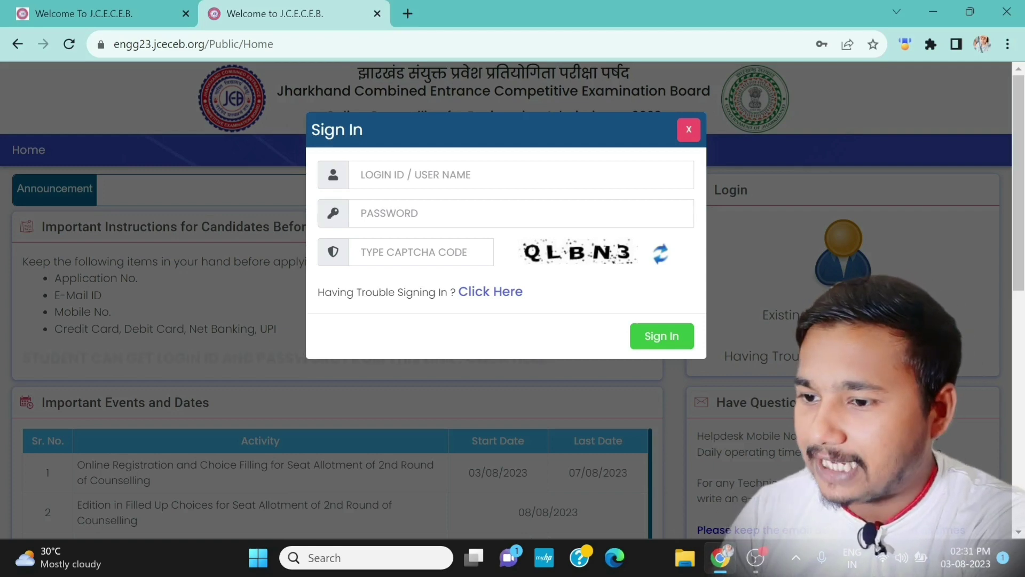
click(383, 185)
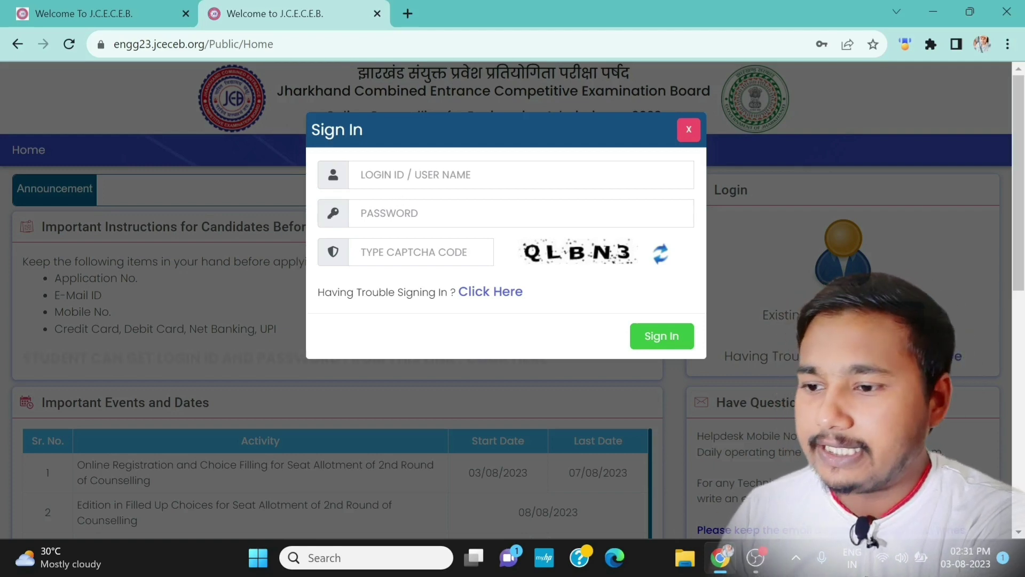
key(Down)
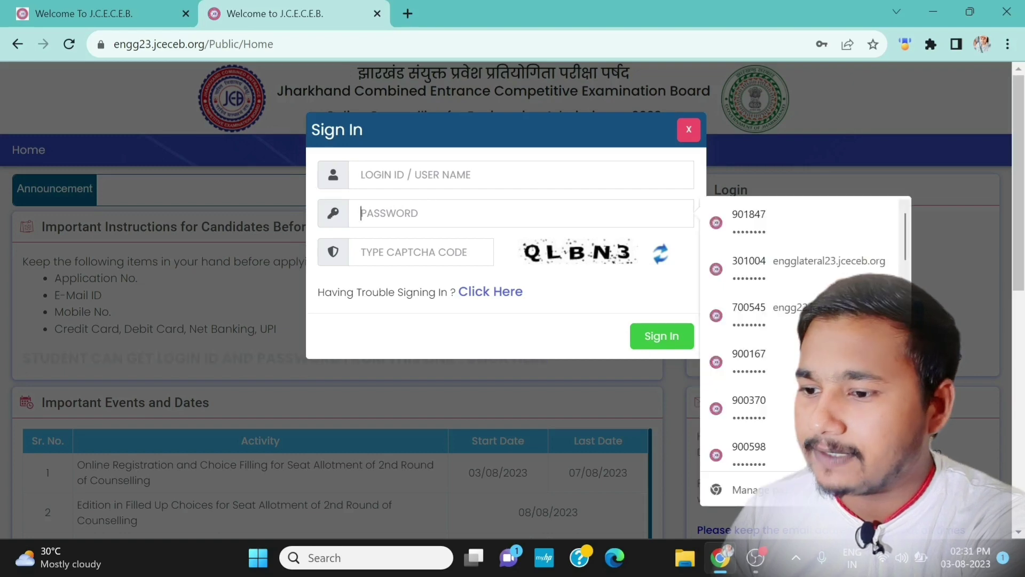
key(Down)
key(Return)
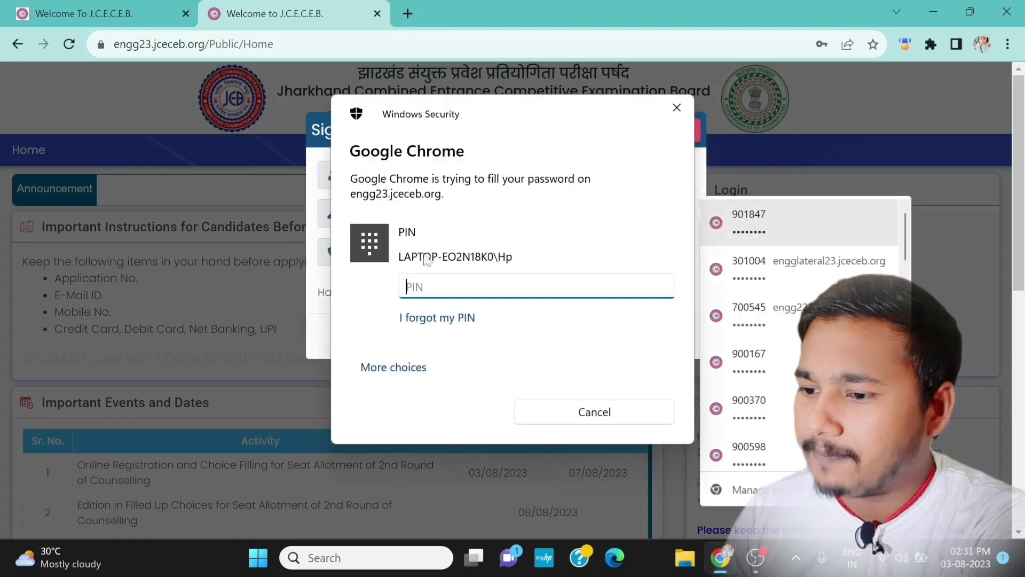
text(••••)
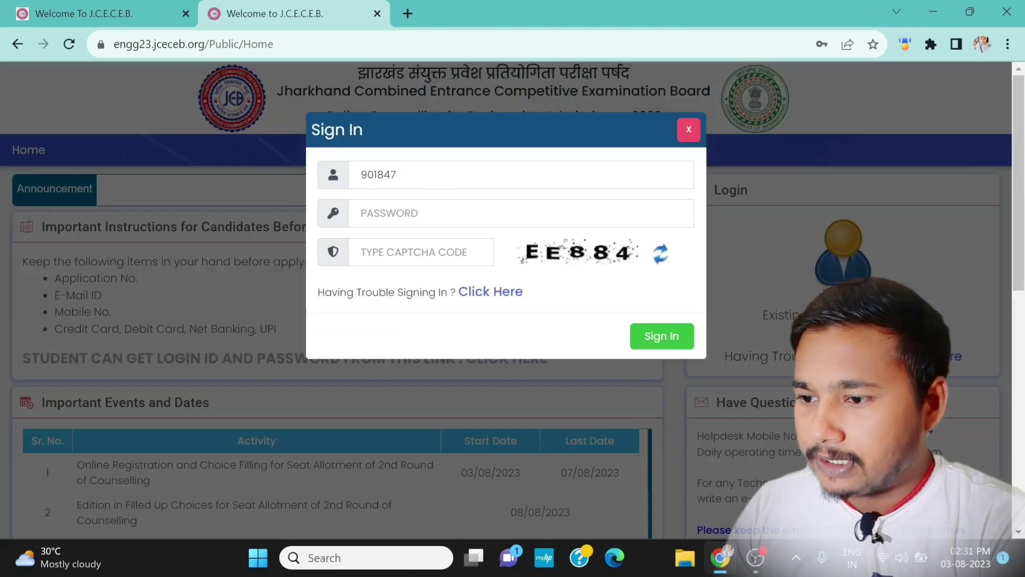
click(778, 247)
Enter the displayed CAPTCHA code and sign in to the candidate dashboard.
click(490, 249)
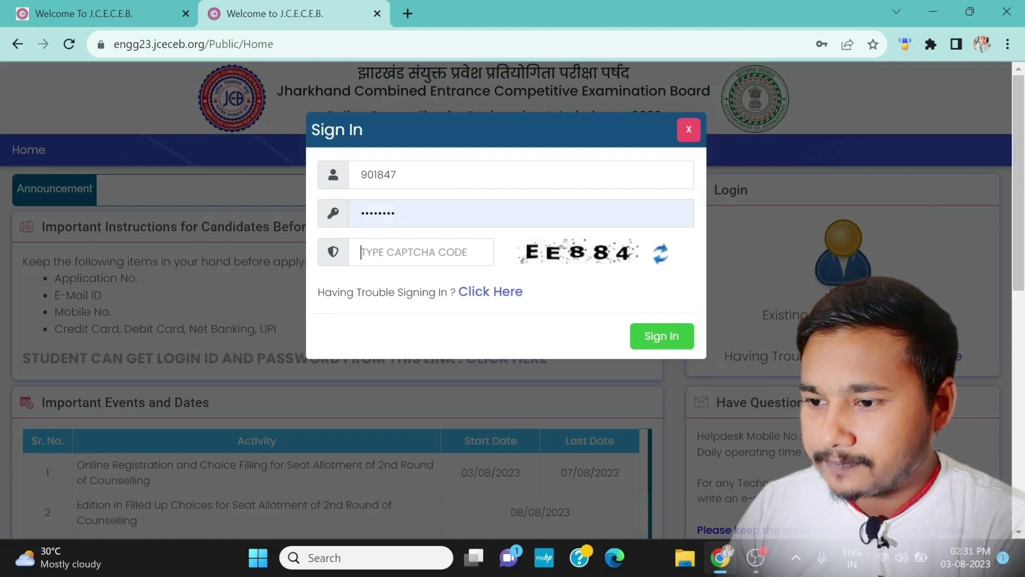
text(EE884)
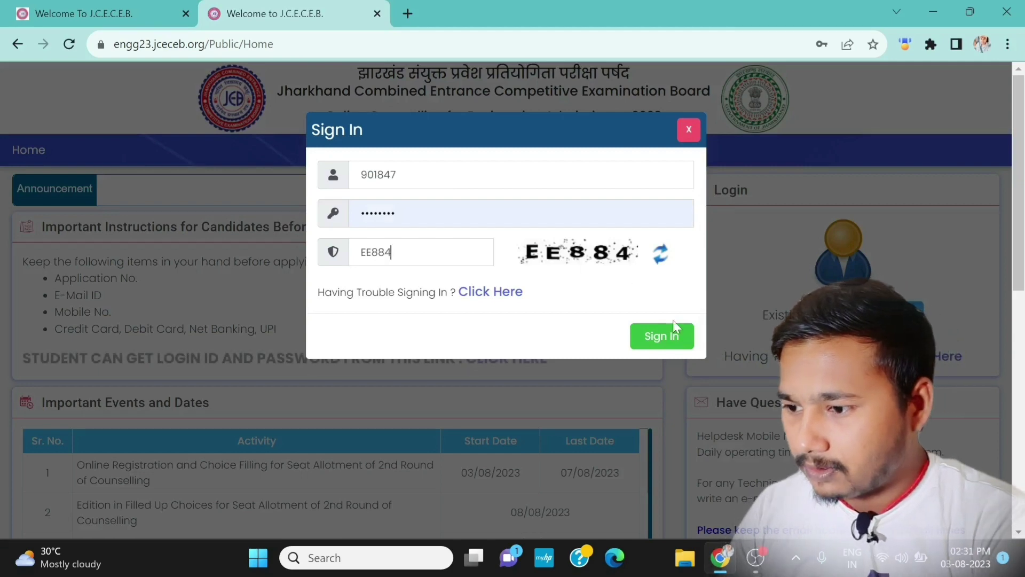
click(653, 341)
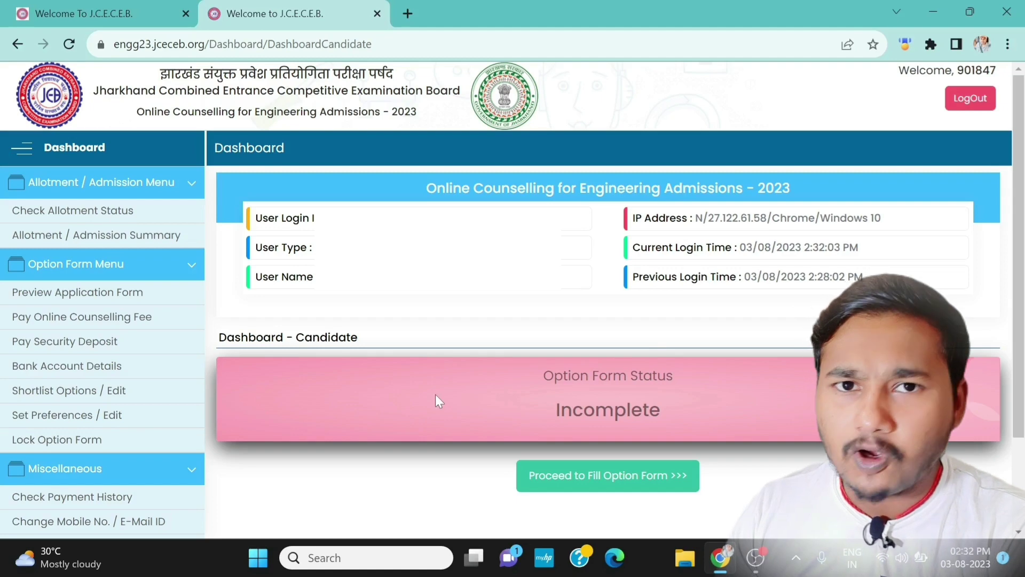
Check the allotment status for Round-I and view the allotment and admission summary.
click(78, 213)
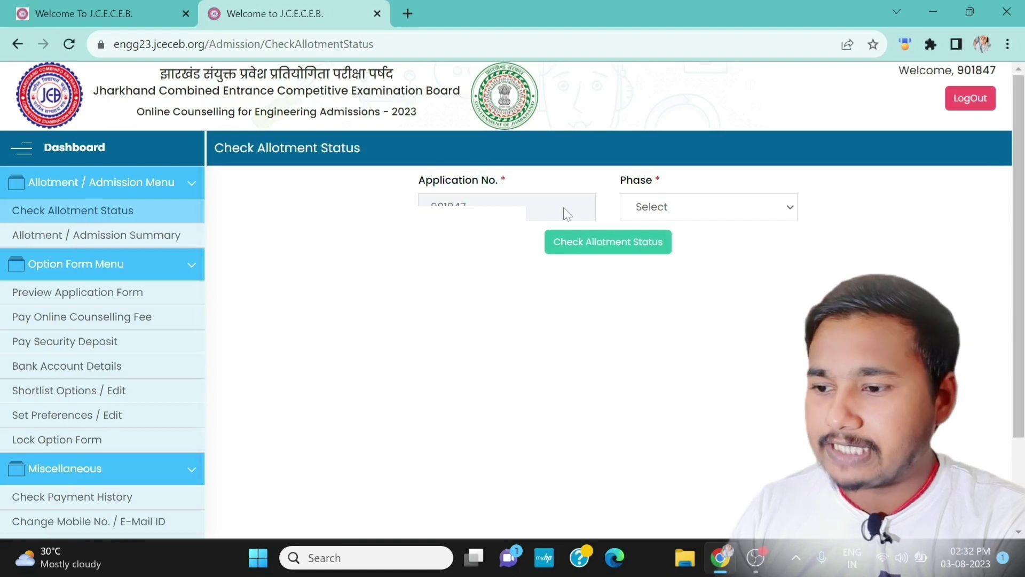
click(708, 217)
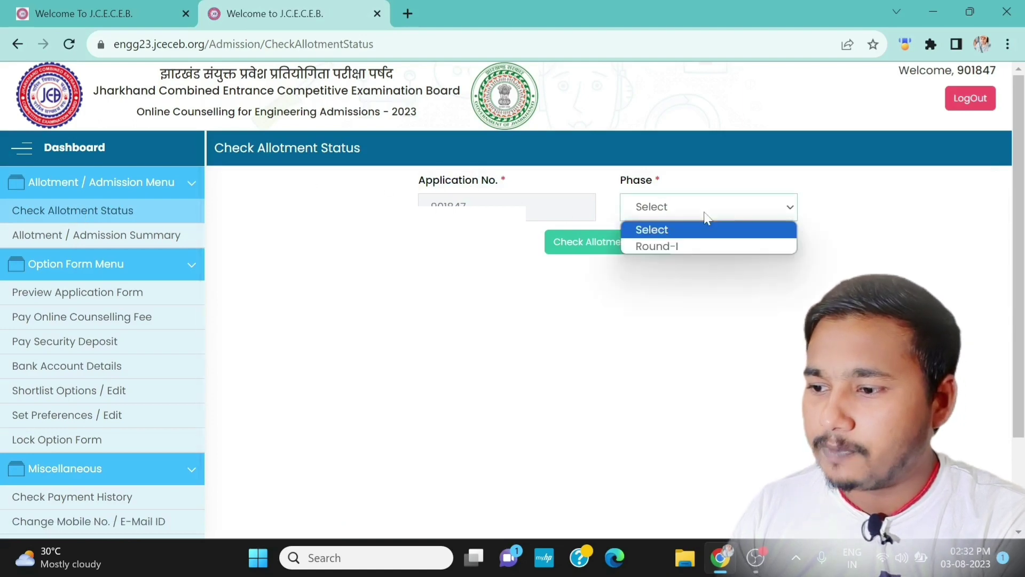
click(671, 246)
click(626, 249)
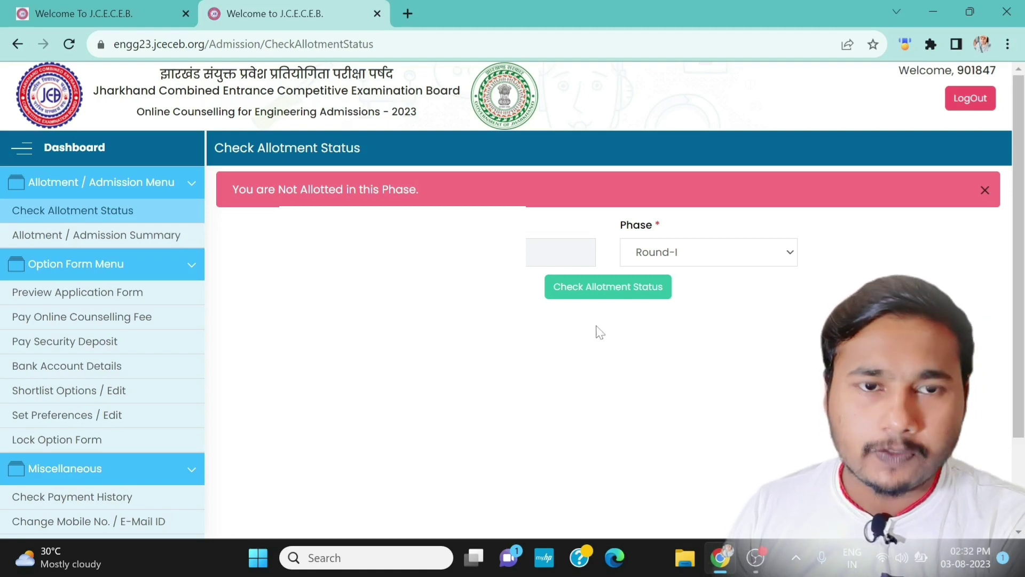
click(165, 235)
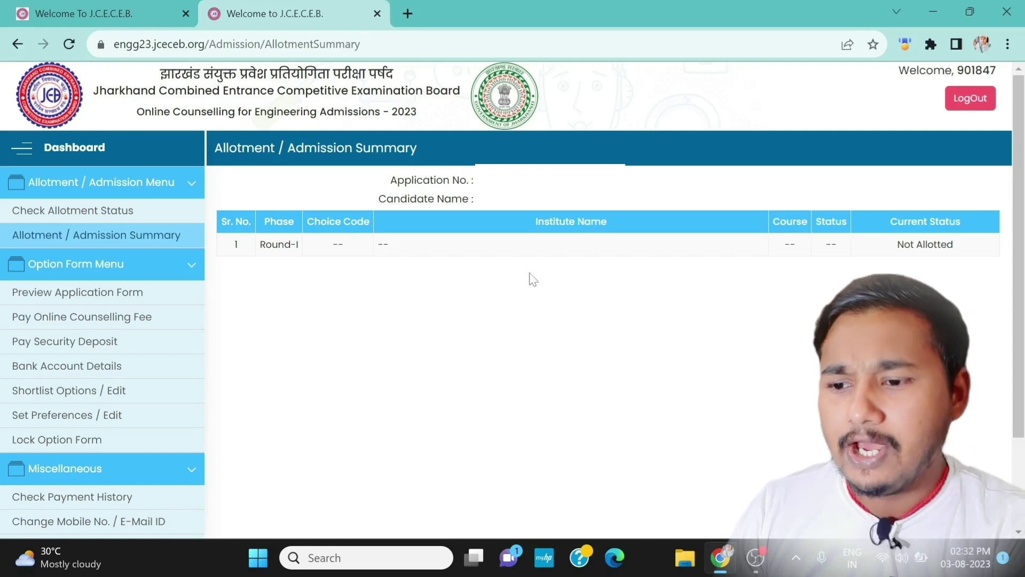
Review the online counselling fee, security deposit with its notification, and bank account details pages.
click(106, 320)
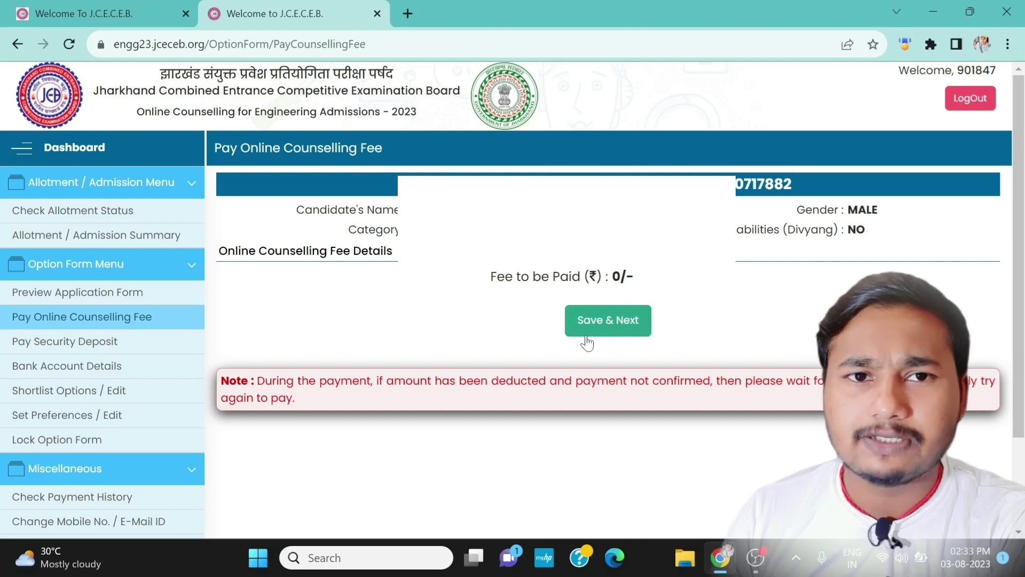
click(112, 342)
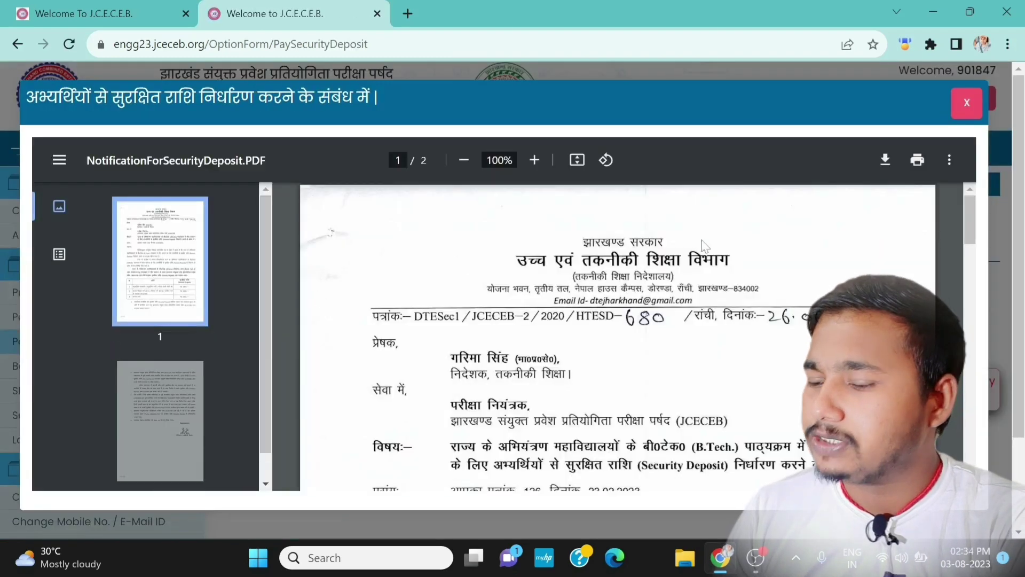
scroll(704, 245, down, 3)
scroll(704, 245, down, 12)
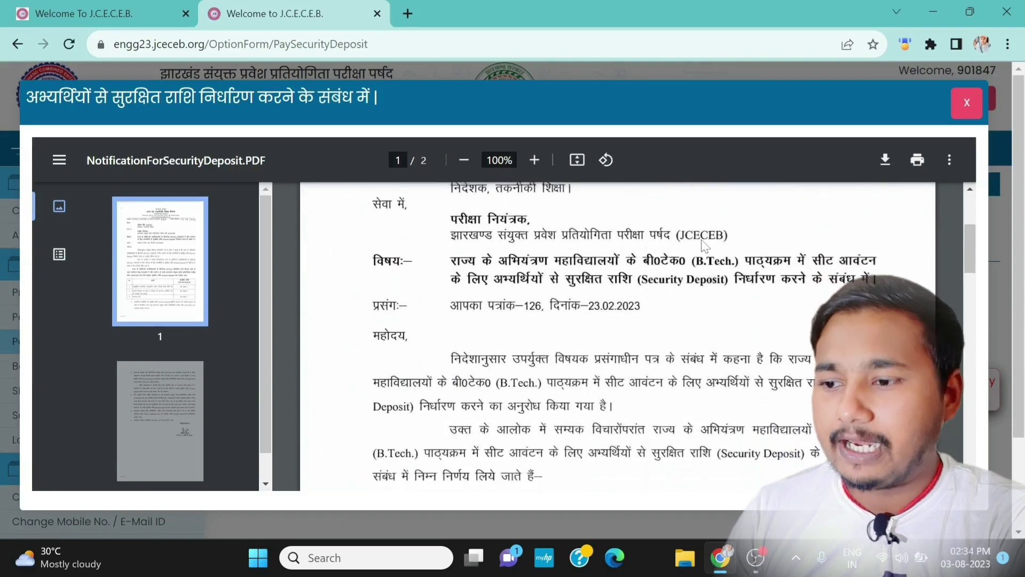
scroll(704, 245, up, 3)
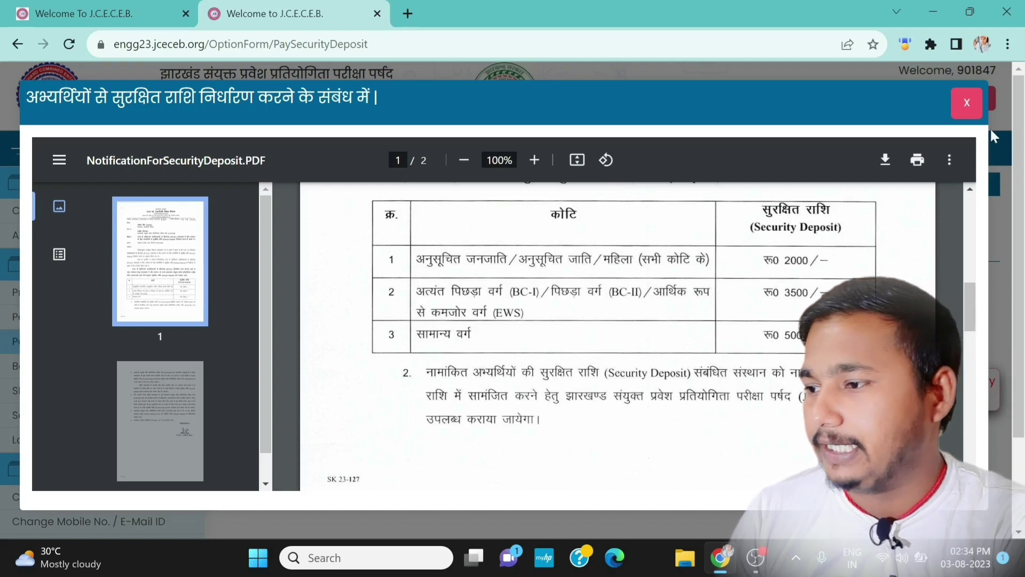
click(967, 103)
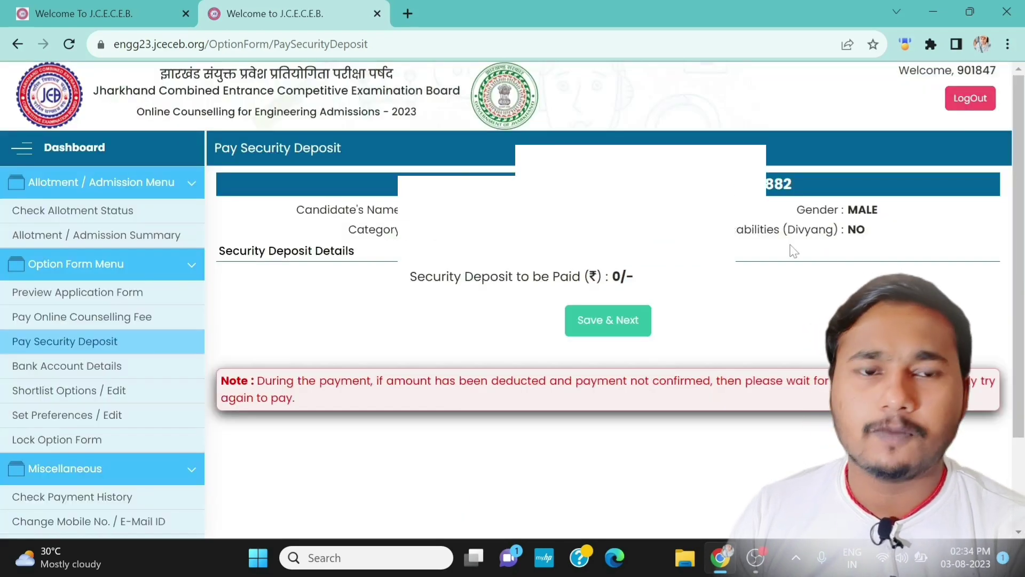
scroll(678, 286, down, 1)
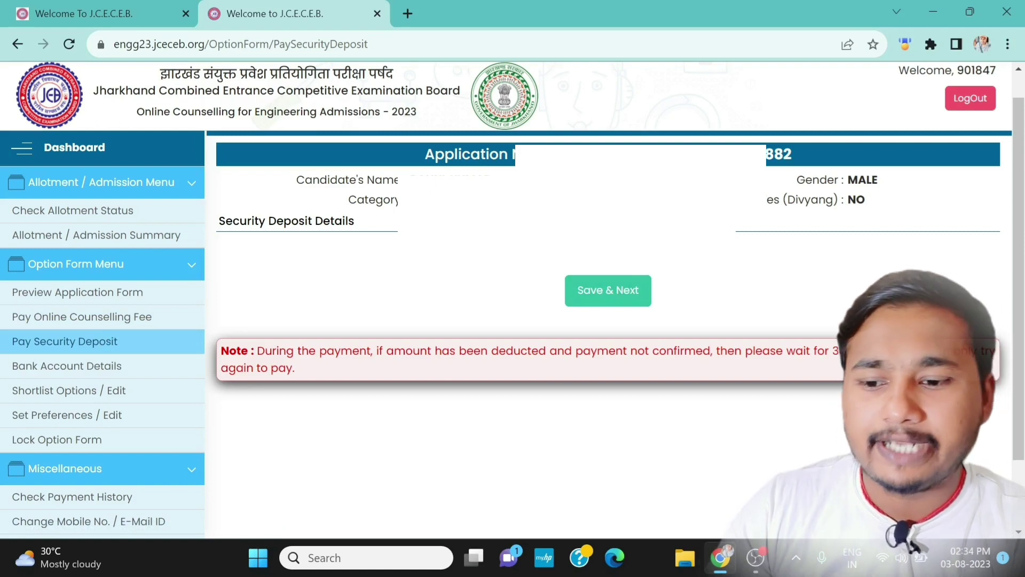
click(73, 373)
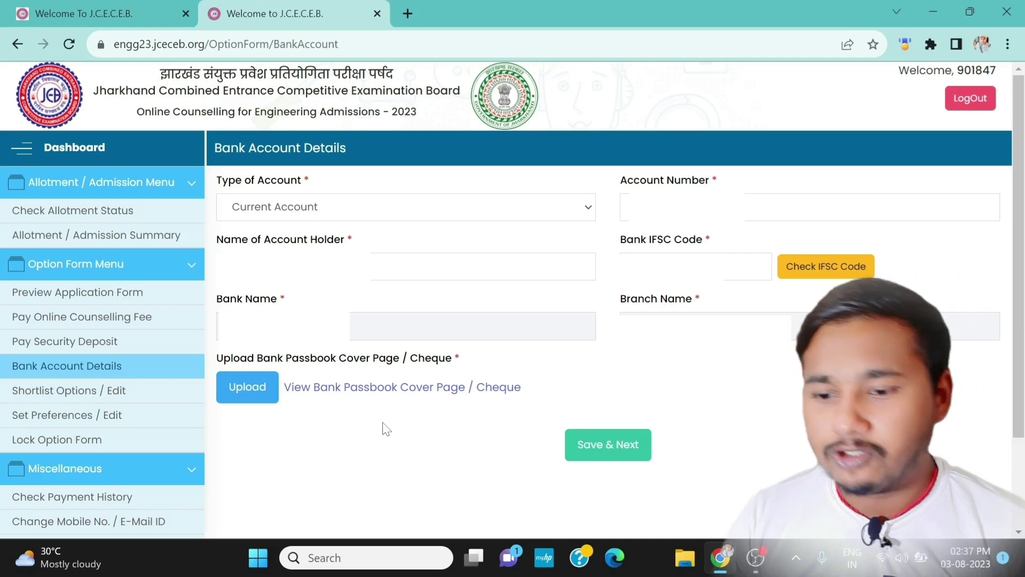
In Shortlist Options, search for Electrical and Electronics Engineering colleges in all districts with institute status Govt.
click(109, 392)
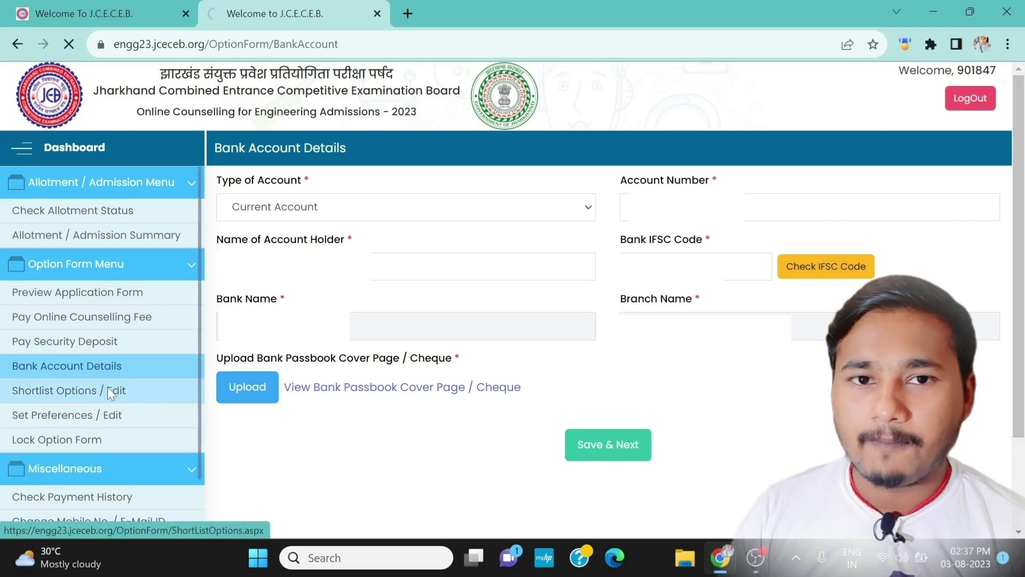
scroll(368, 374, down, 1)
click(374, 340)
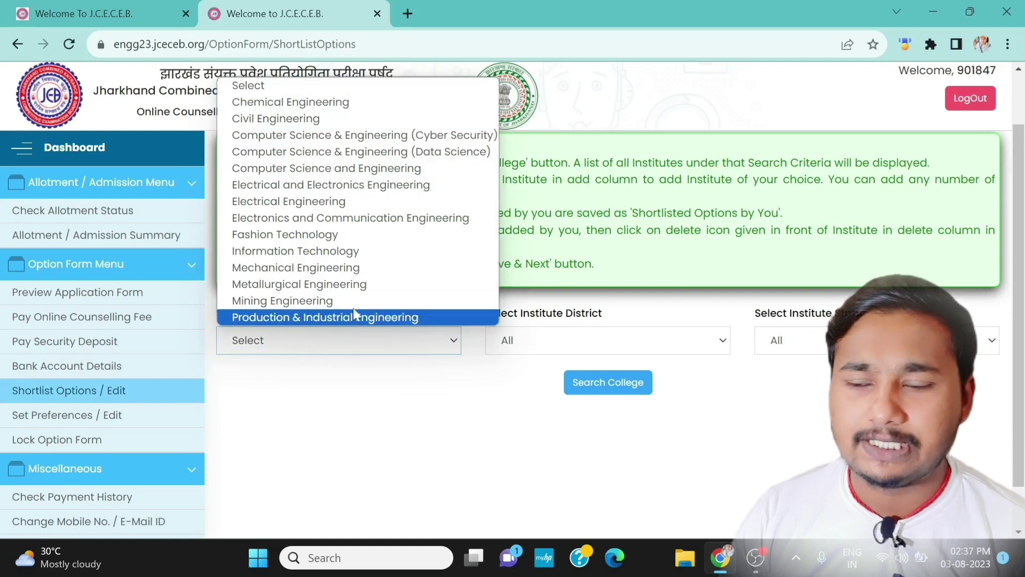
click(330, 185)
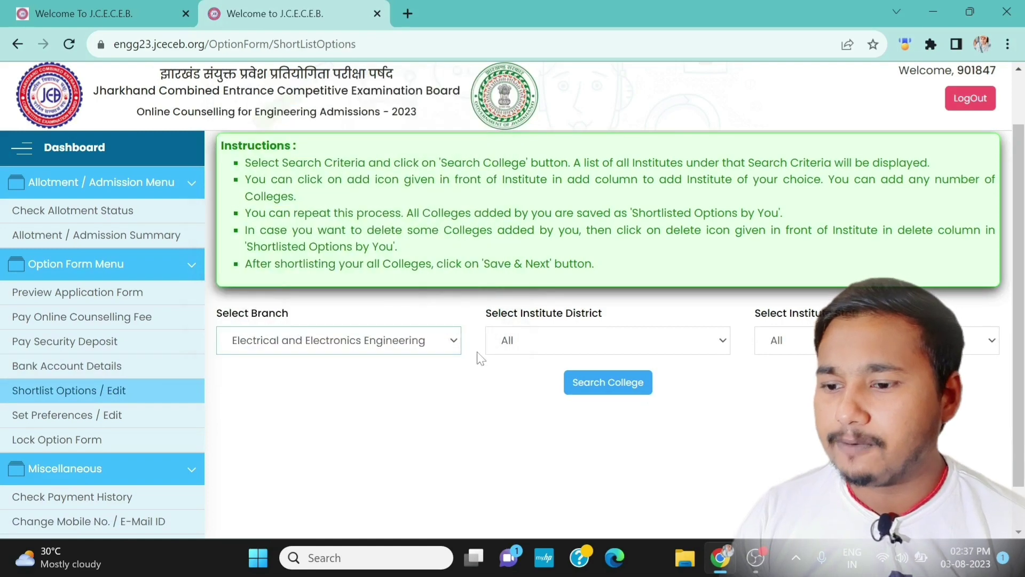
click(558, 341)
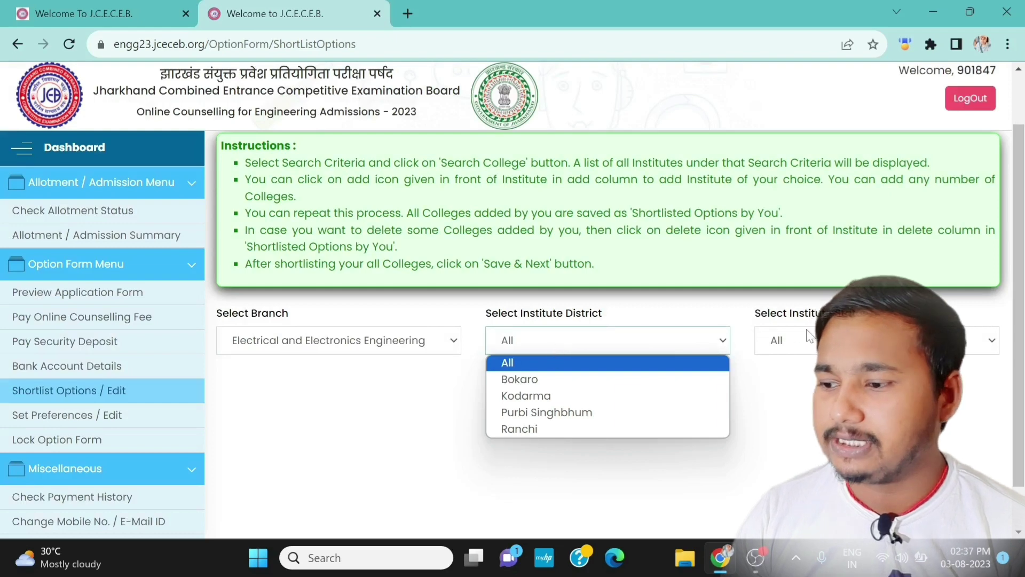
click(881, 340)
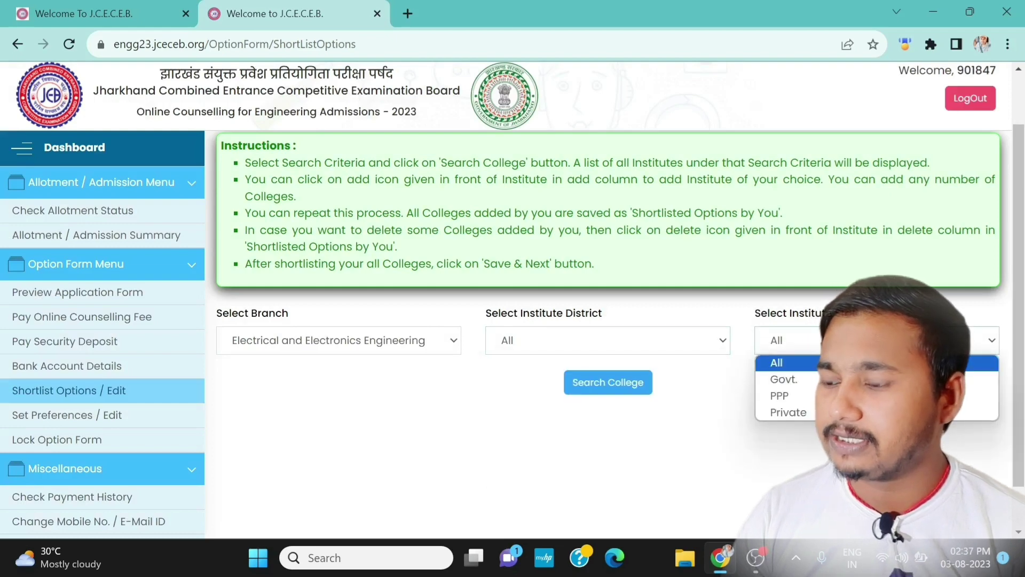
click(801, 381)
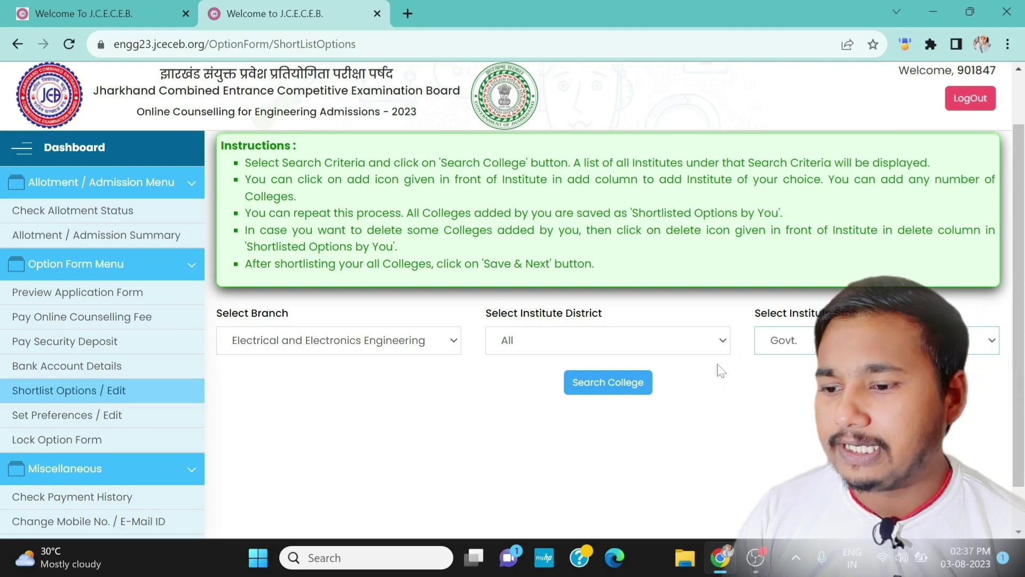
click(584, 401)
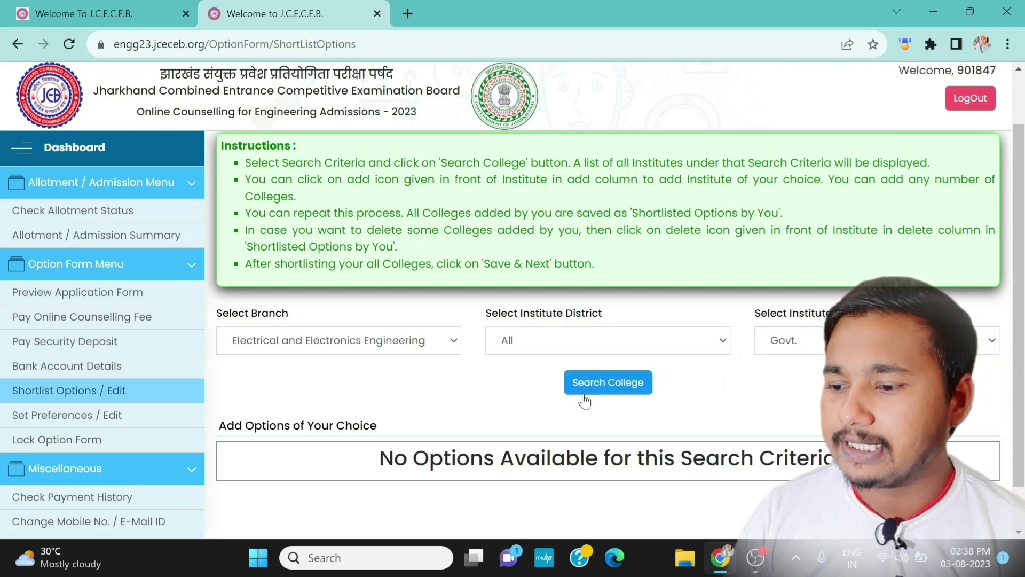
Change the branch to Computer Science and Engineering and search for colleges again.
scroll(585, 400, down, 1)
click(434, 291)
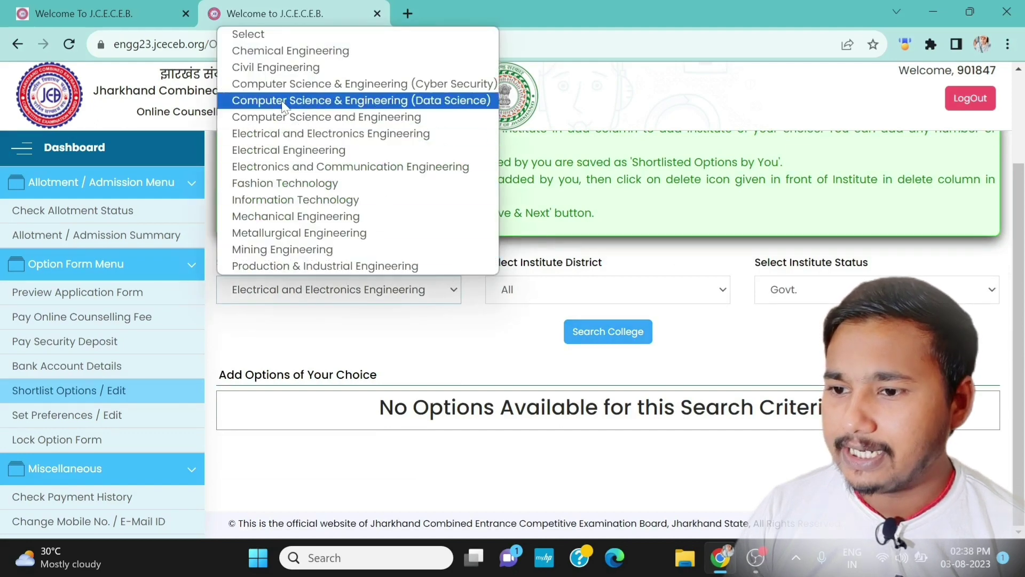
key(Escape)
click(380, 279)
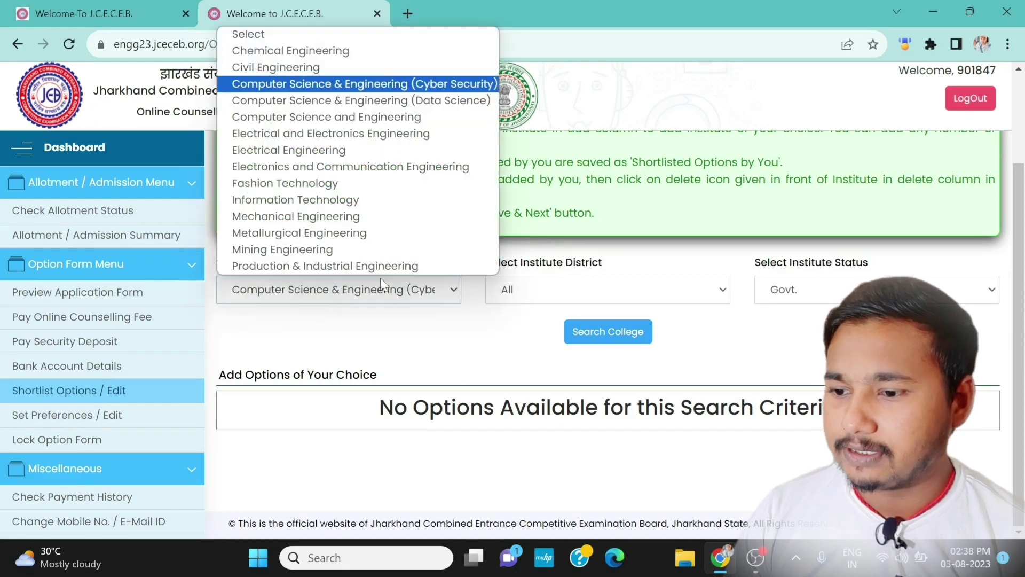
click(363, 118)
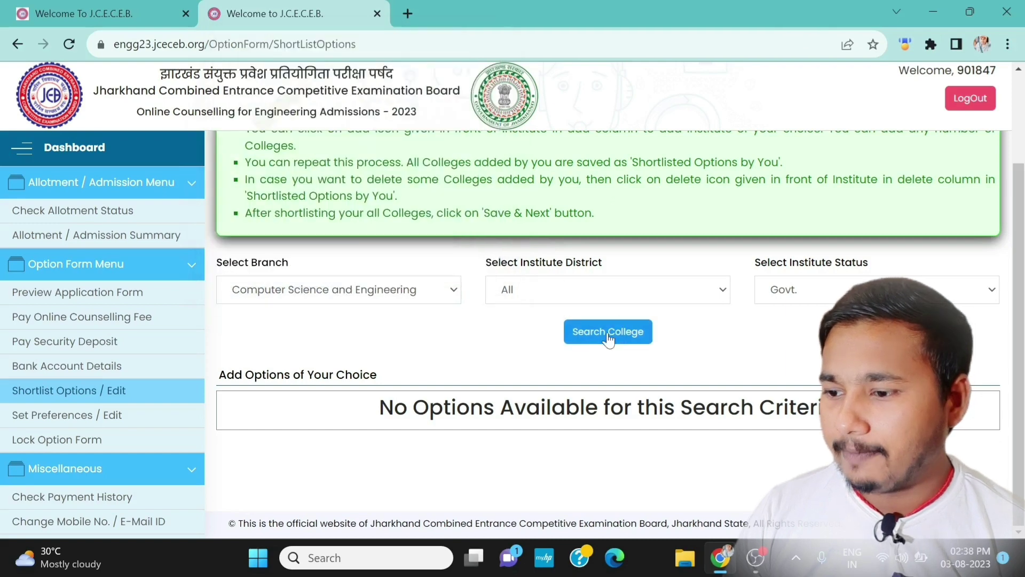
click(607, 336)
scroll(608, 338, down, 2)
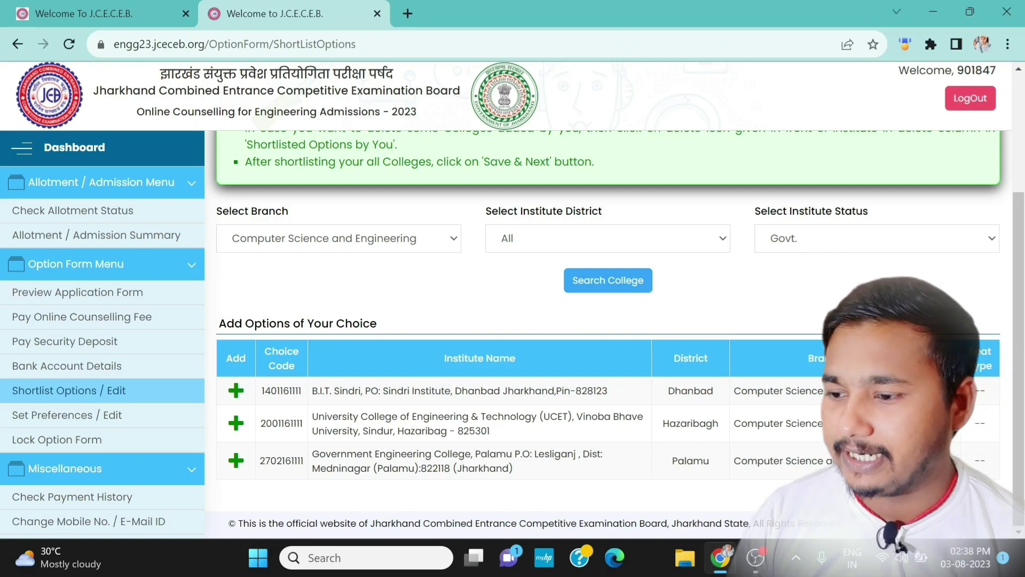
Add B.I.T. Sindri and University College of Engineering & Technology (UCET), Hazaribag to the shortlist, and save it.
click(236, 391)
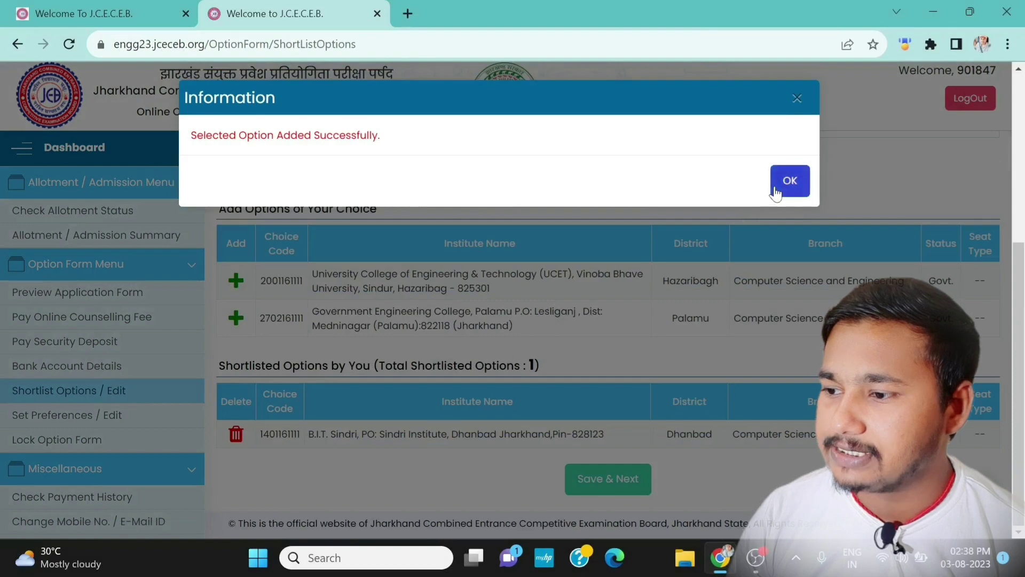
click(780, 182)
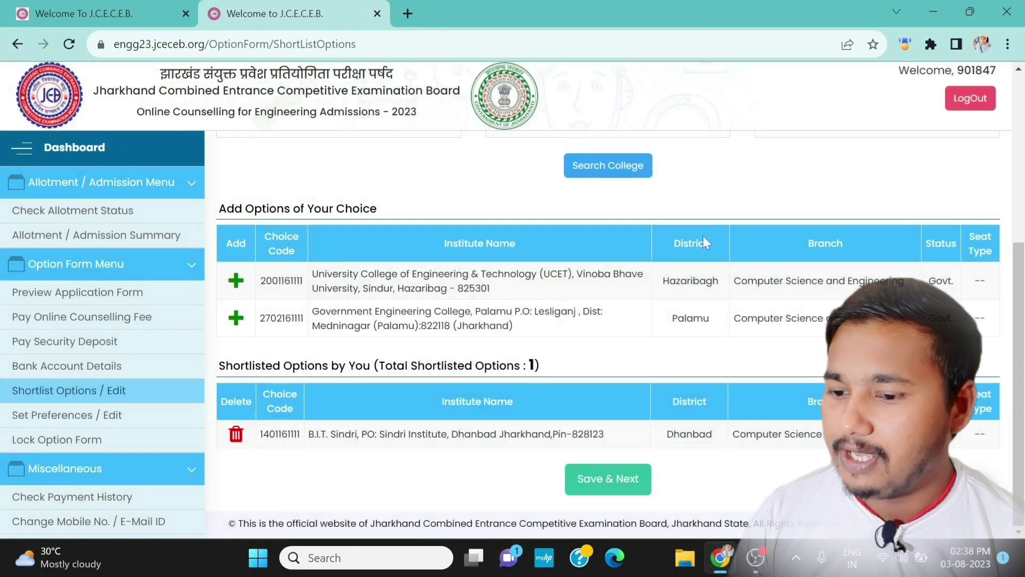
click(236, 281)
click(788, 181)
click(598, 492)
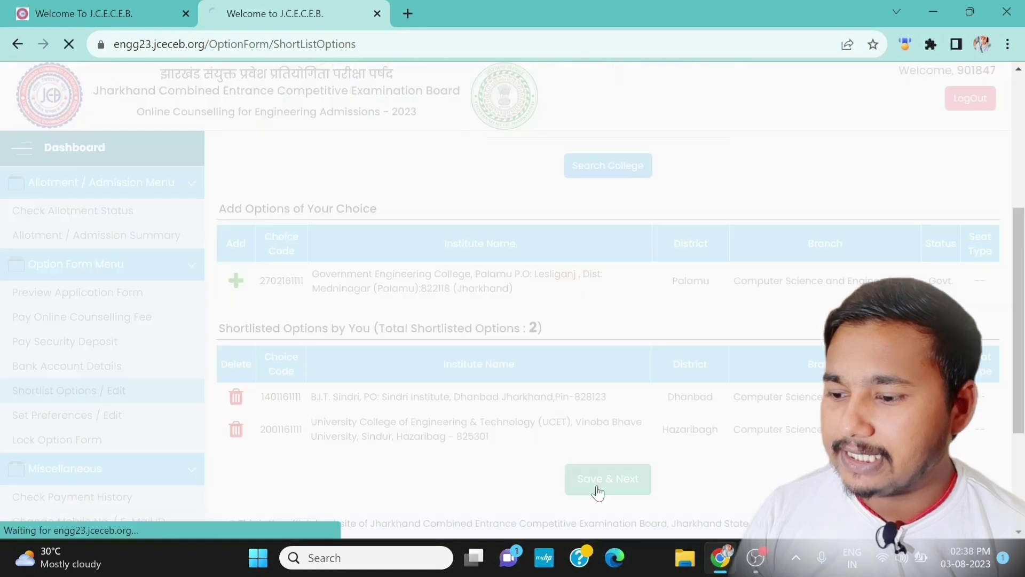
Review the preference-setting instructions and the preference order of the two shortlisted colleges.
scroll(367, 261, down, 2)
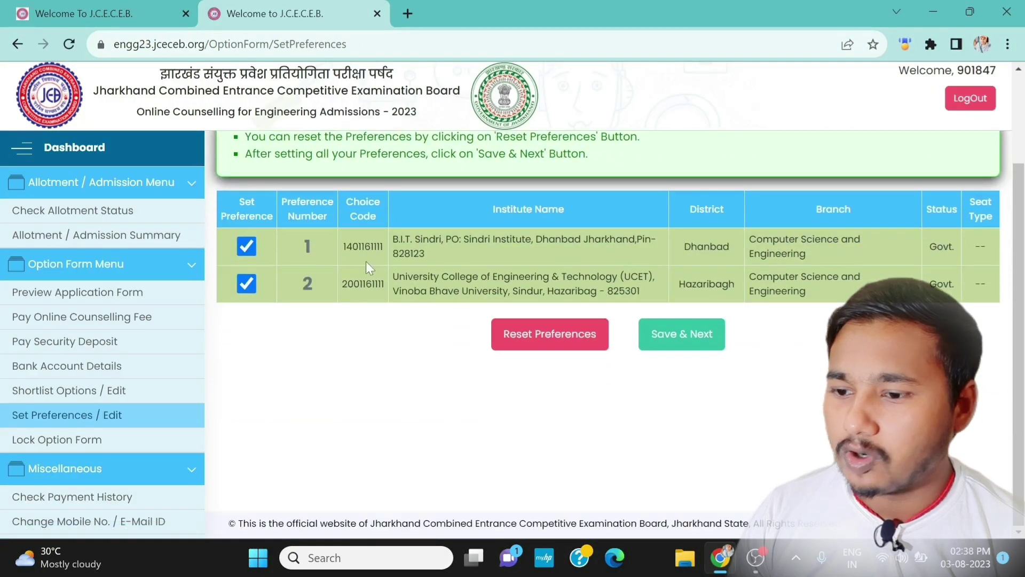
scroll(366, 261, up, 1)
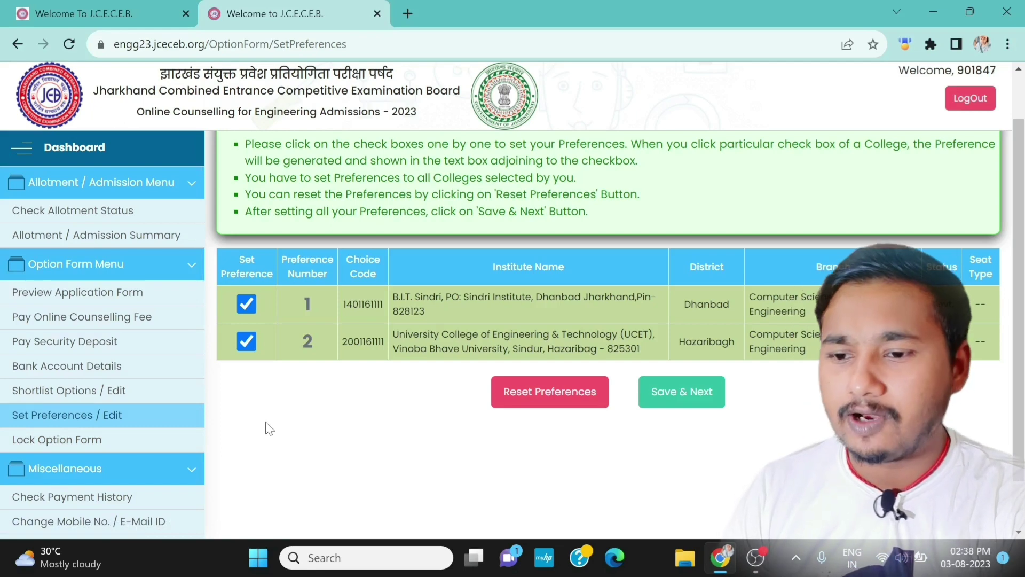
scroll(268, 429, up, 1)
scroll(96, 411, down, 1)
scroll(96, 411, up, 1)
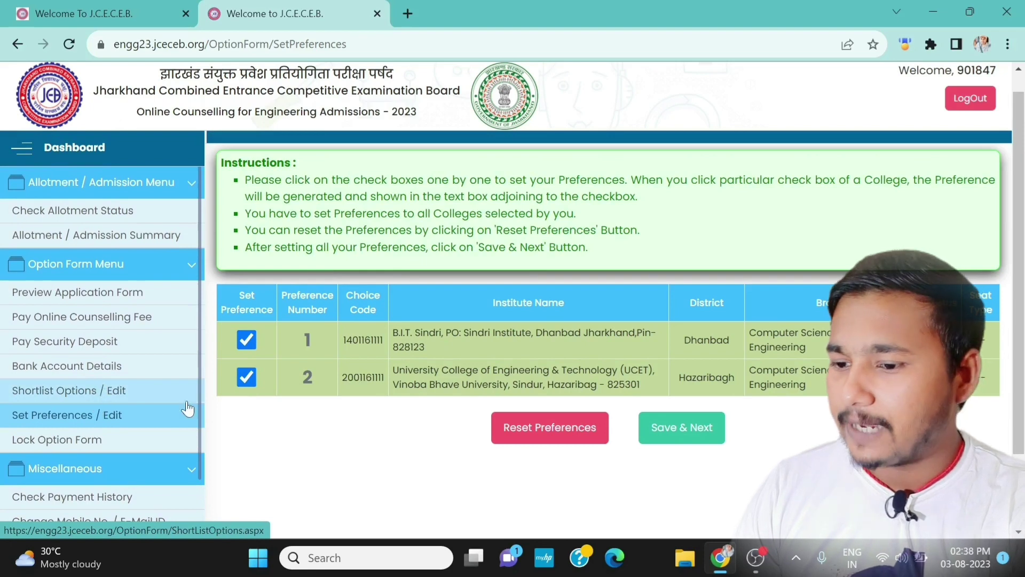